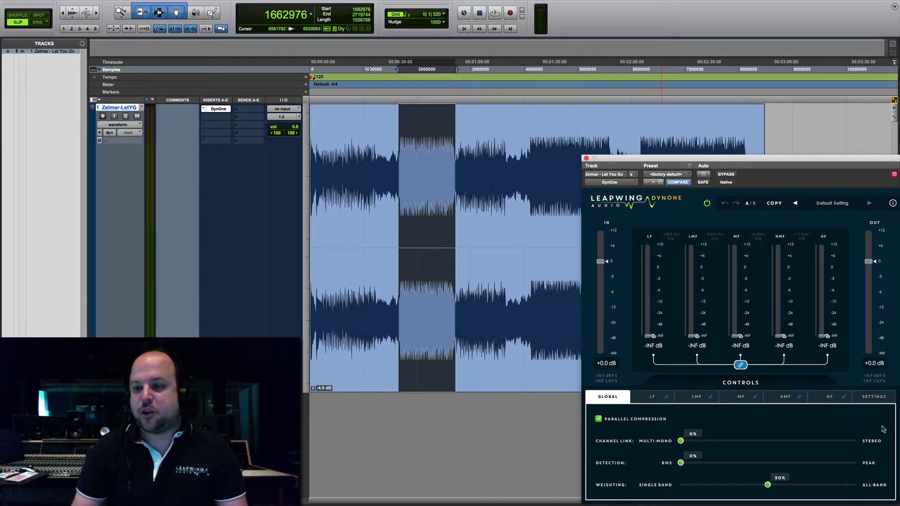
pyautogui.click(873, 398)
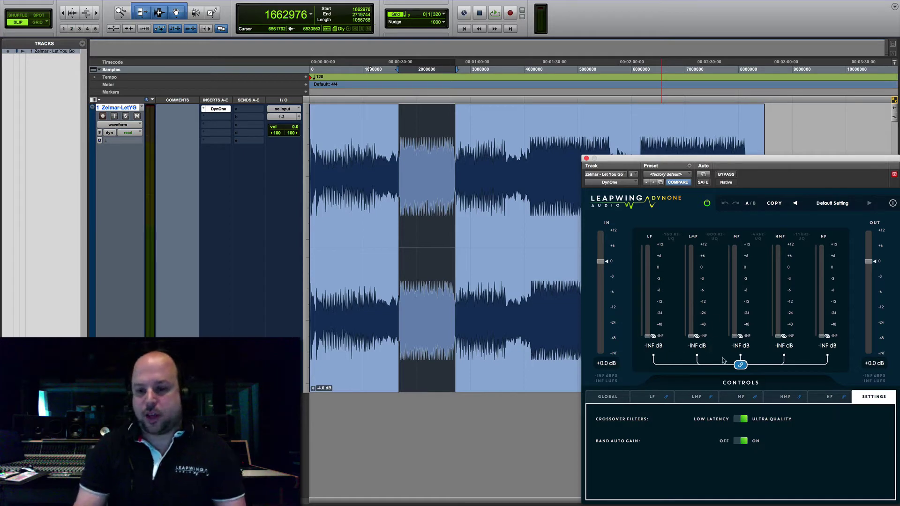
pyautogui.click(743, 420)
pyautogui.click(742, 420)
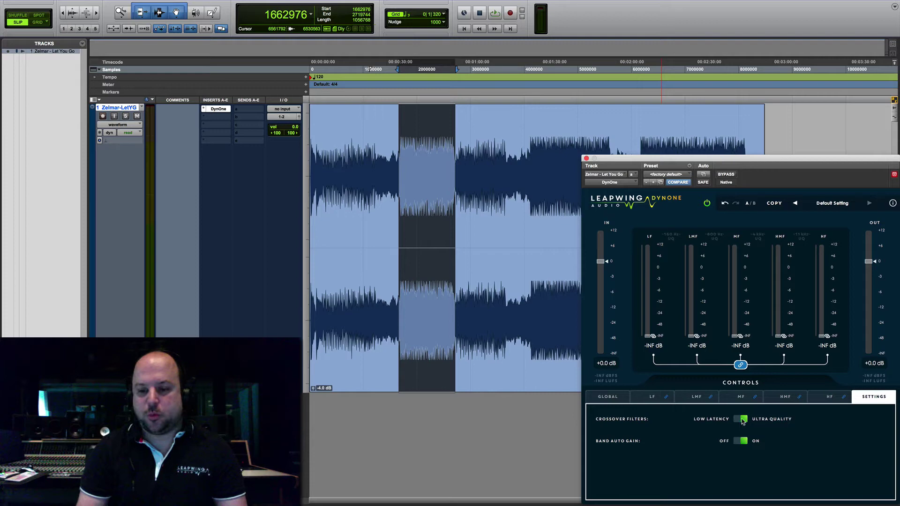
pyautogui.click(744, 419)
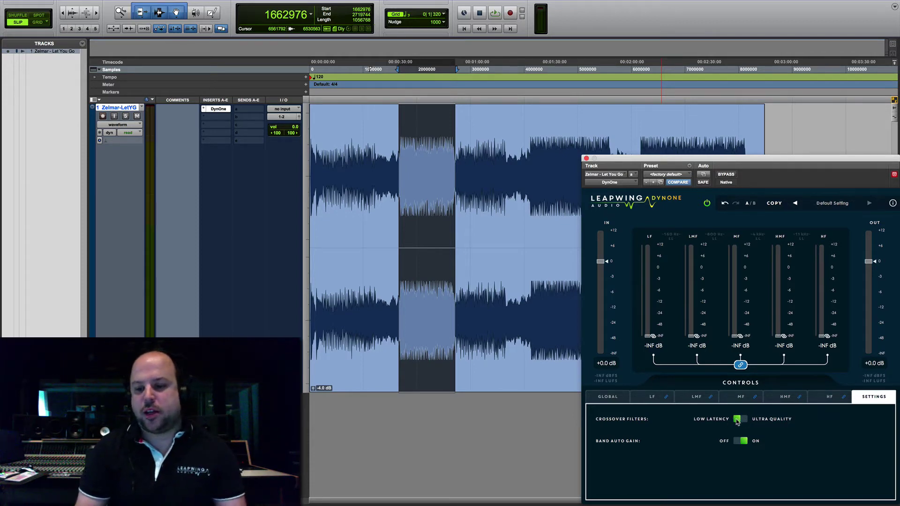
pyautogui.click(737, 420)
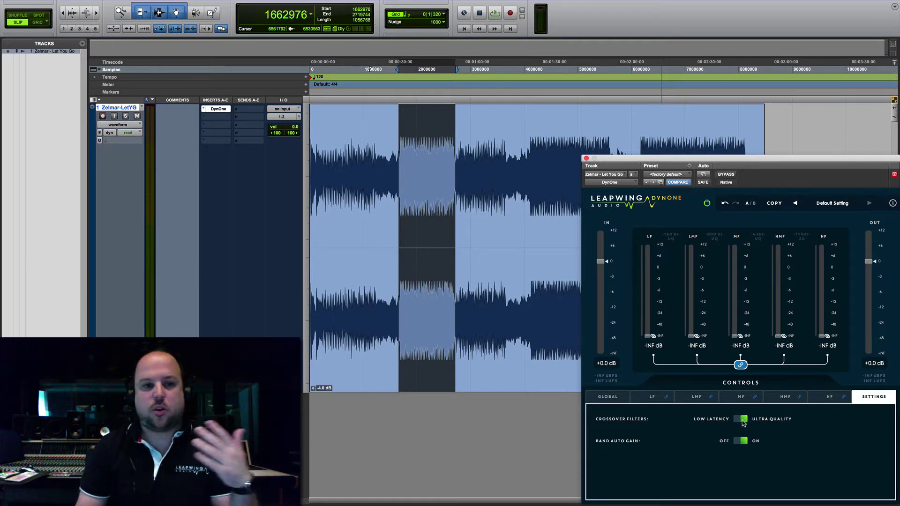
pyautogui.click(741, 419)
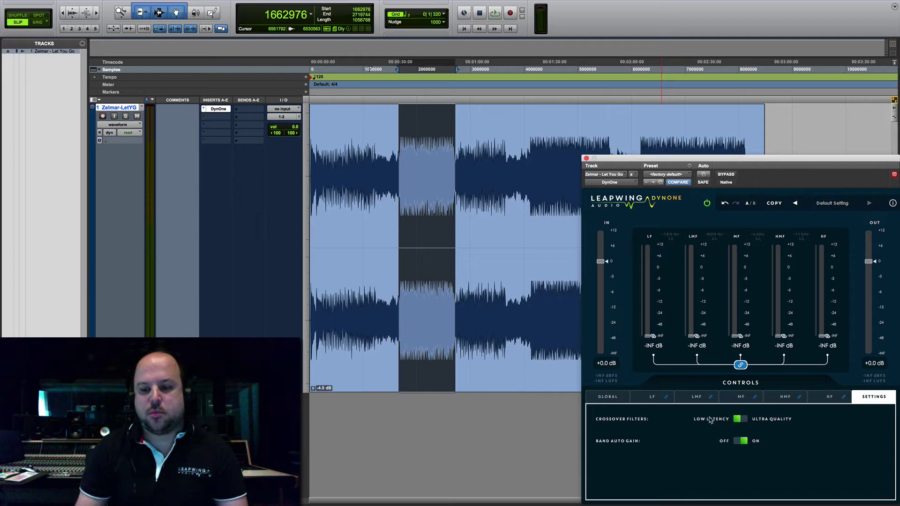
pyautogui.click(740, 419)
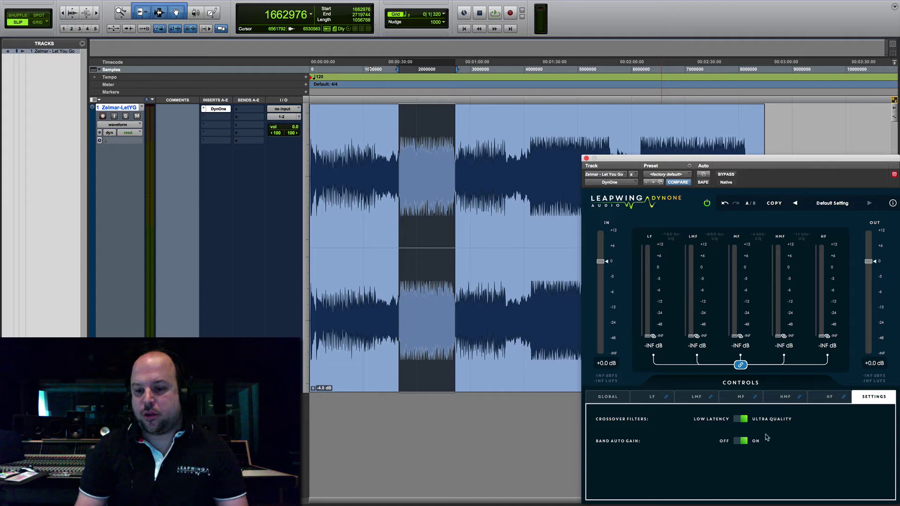
# From the GLOBAL view, lift all five linked band faders from -INF to +0.5 dB during playback.
pyautogui.click(608, 397)
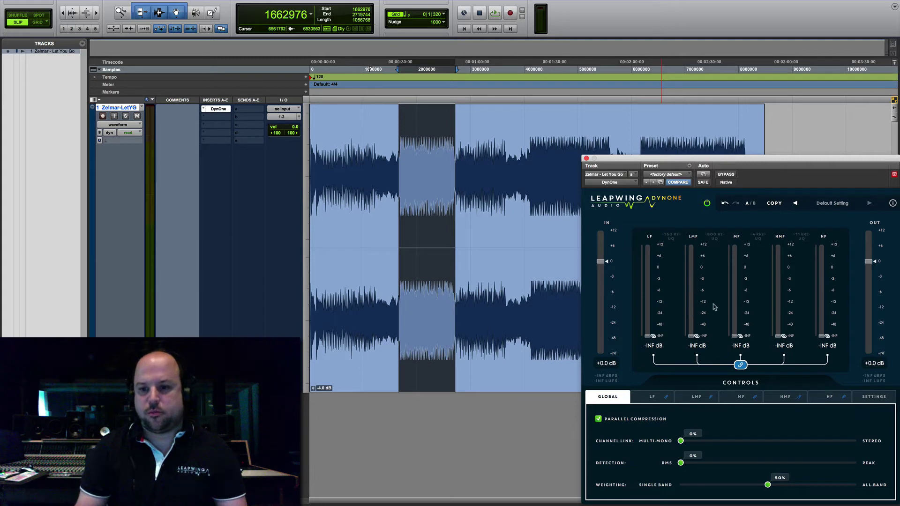
pyautogui.press('space')
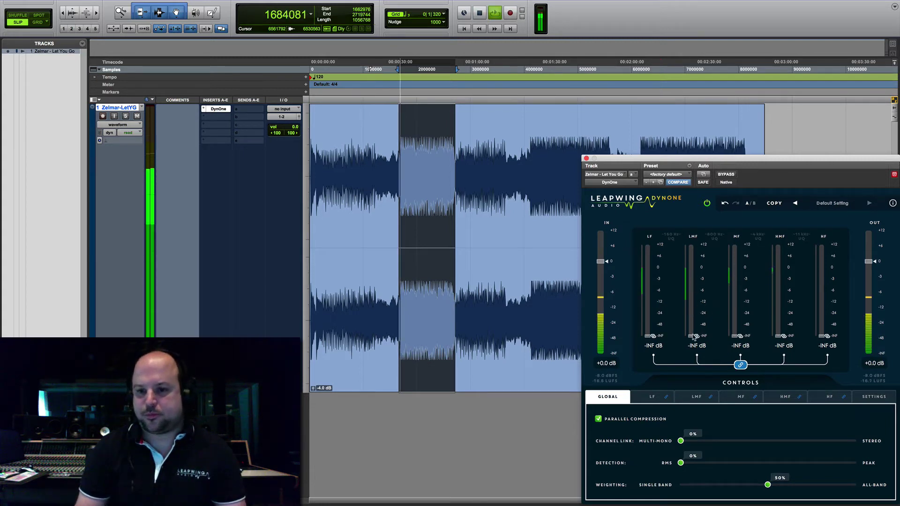
pyautogui.moveTo(694, 336); pyautogui.dragTo(694, 263)
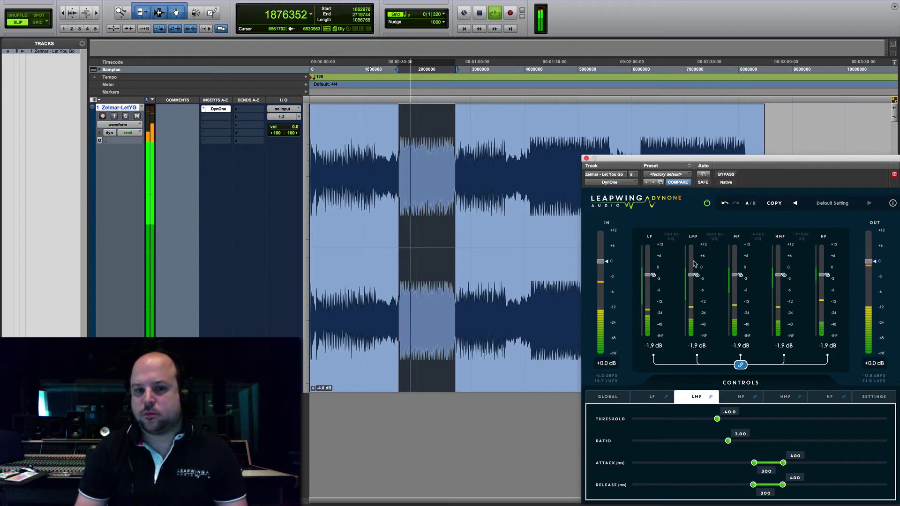
pyautogui.moveTo(694, 263); pyautogui.dragTo(694, 265)
pyautogui.press('space')
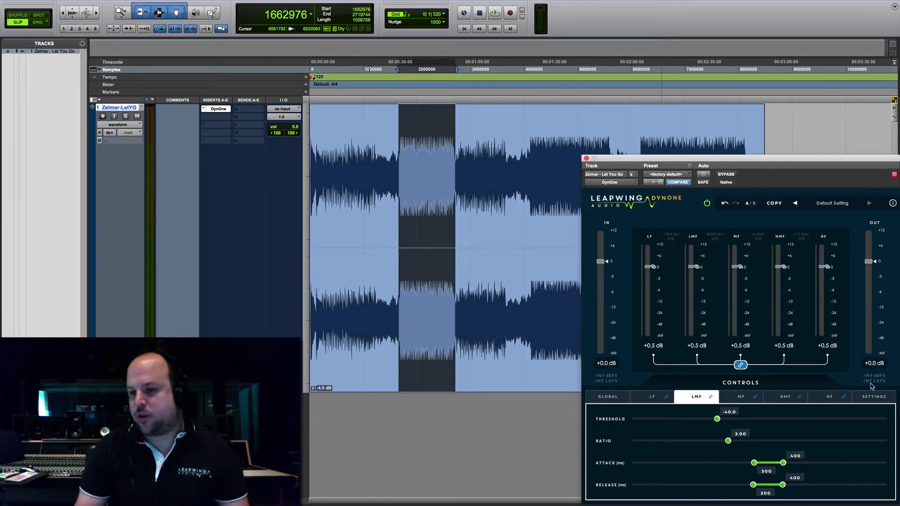
# Reset the output meter and lower DynOne's OUT level to -2.6 dB while playing.
pyautogui.click(873, 381)
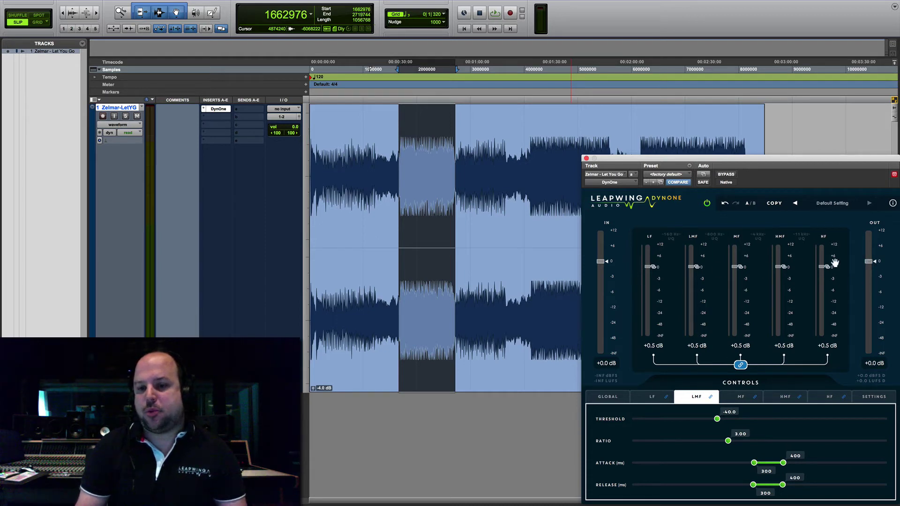
pyautogui.press('space')
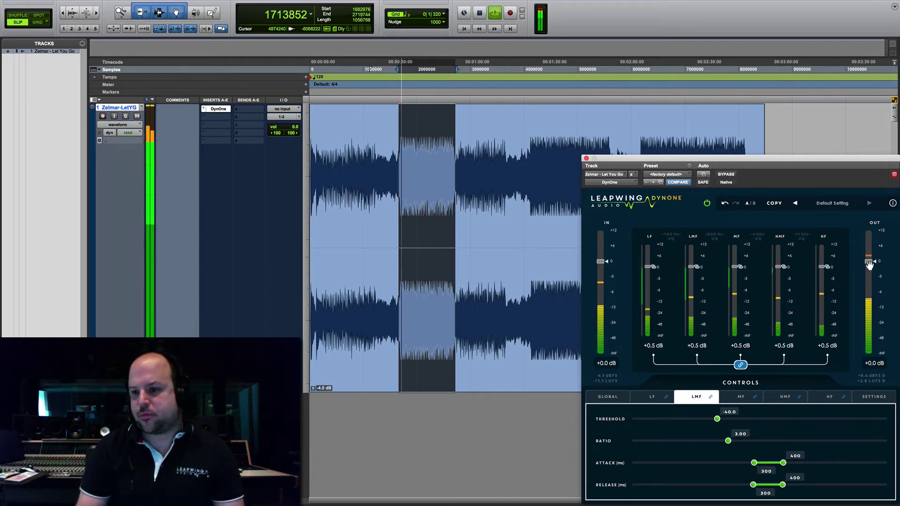
pyautogui.moveTo(869, 263); pyautogui.dragTo(870, 275)
pyautogui.press('space')
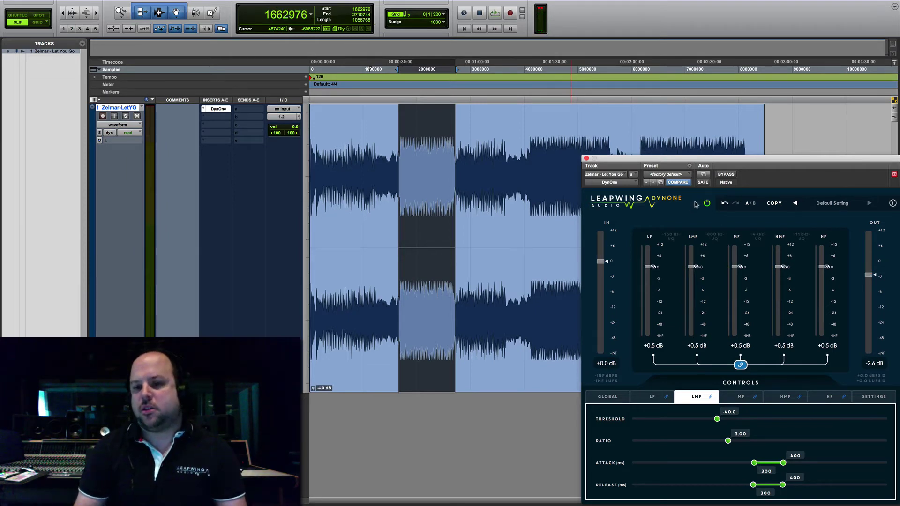
# During playback, bypass DynOne and re-enable it to compare dry and processed sound.
pyautogui.press('space')
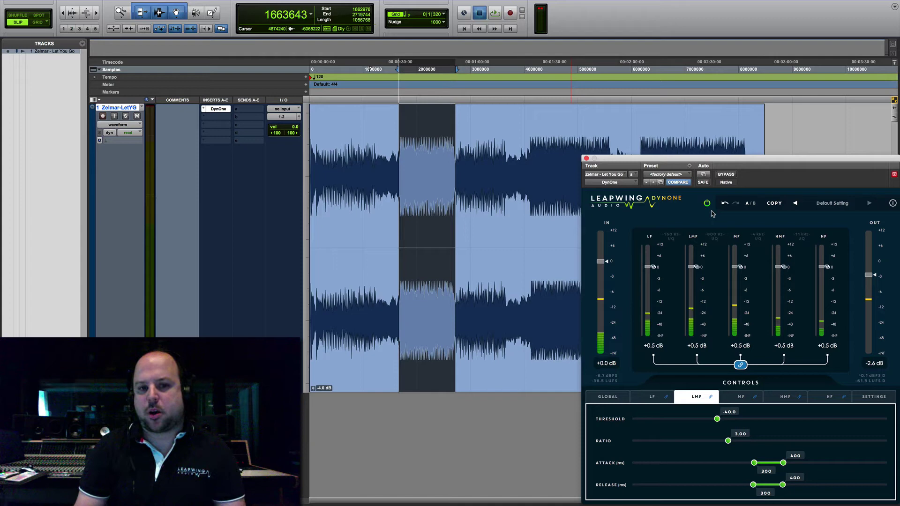
pyautogui.click(707, 204)
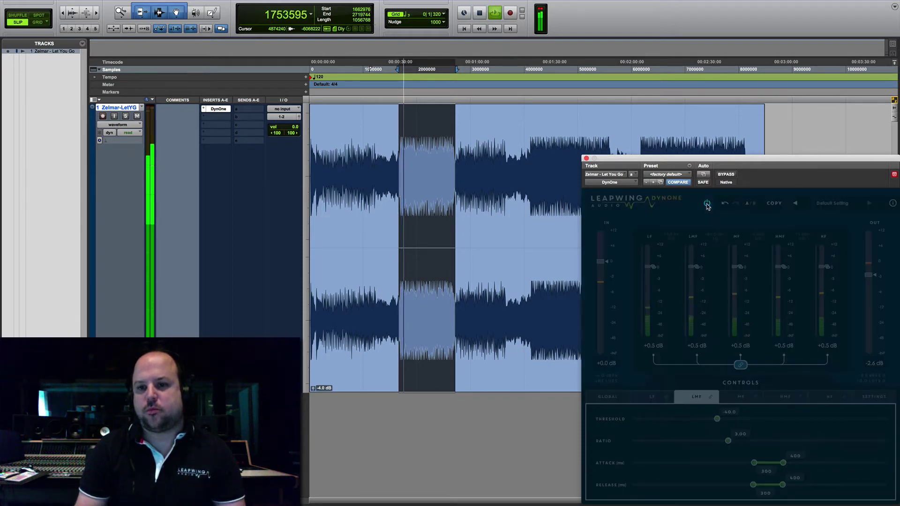
pyautogui.click(707, 204)
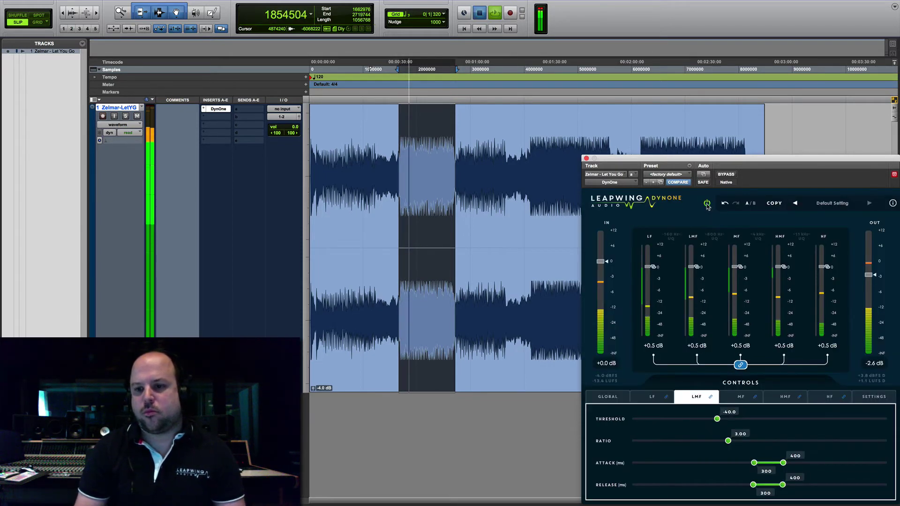
pyautogui.press('space')
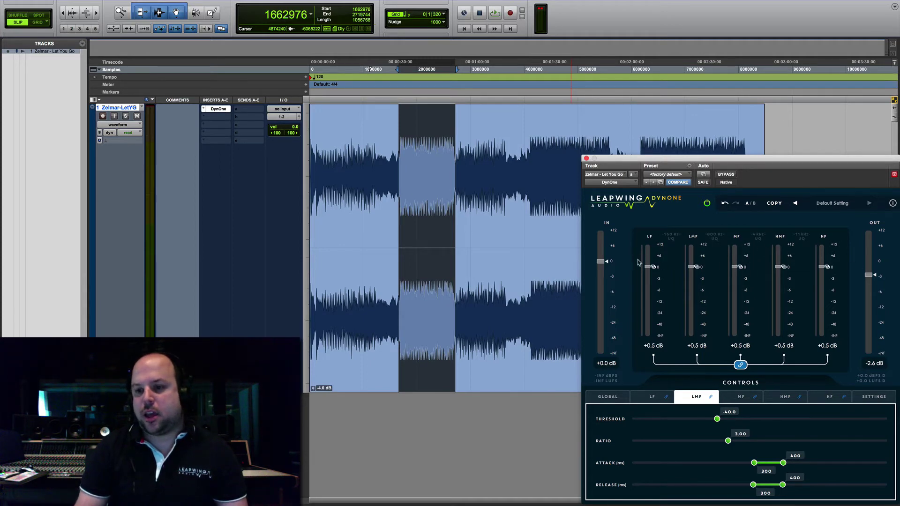
# Unlink the bands, group MF with HMF, and raise those two gains together.
pyautogui.click(741, 365)
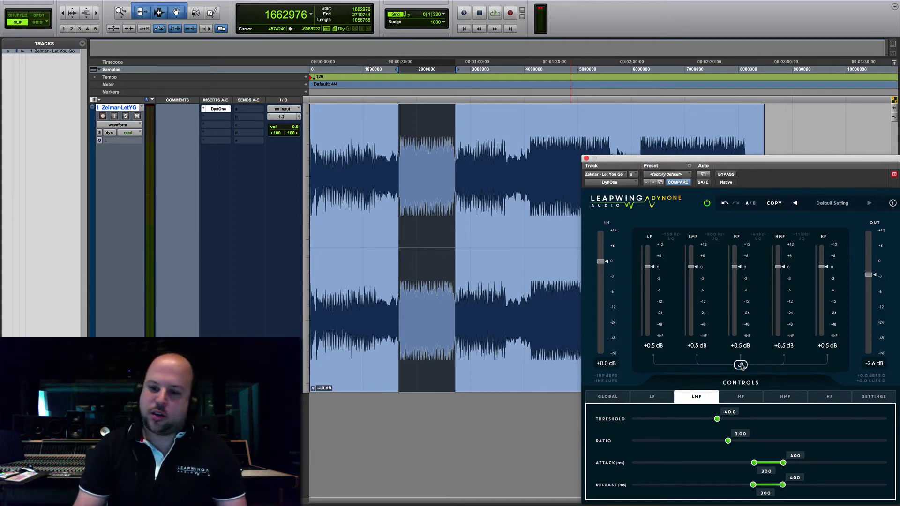
pyautogui.click(740, 365)
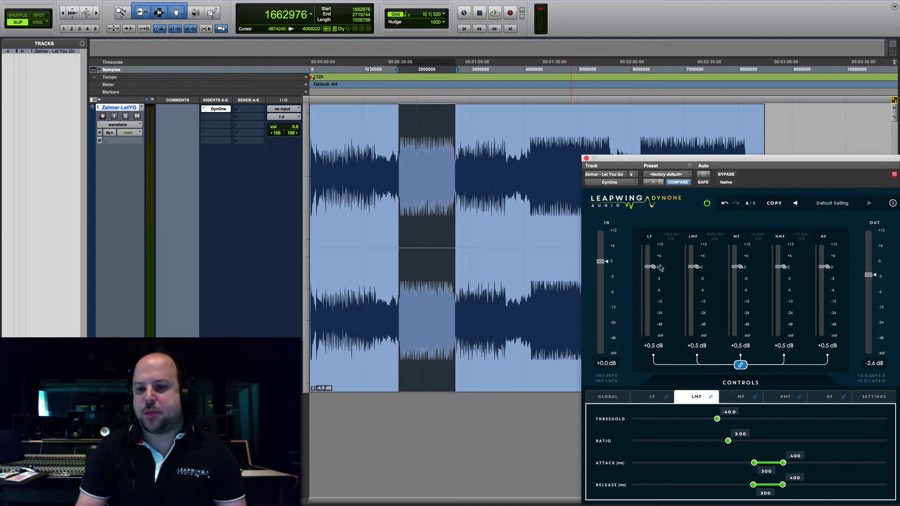
pyautogui.click(740, 365)
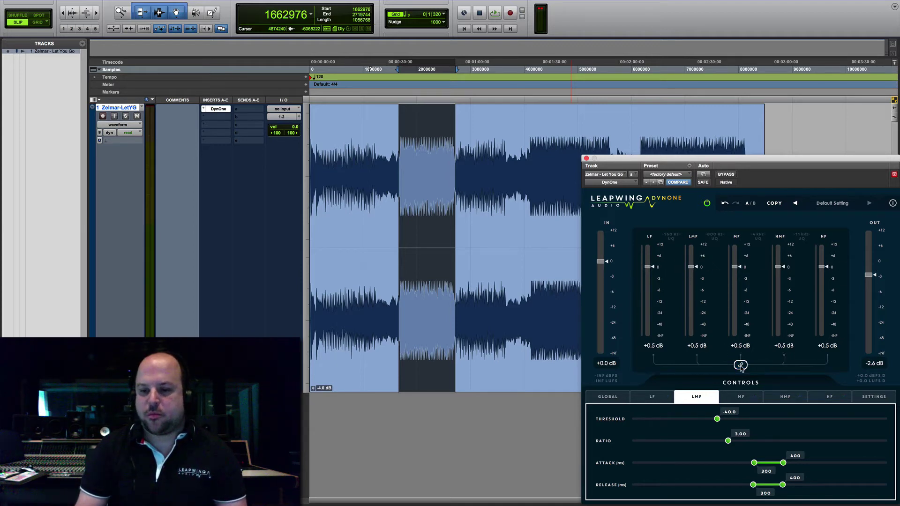
pyautogui.click(738, 268)
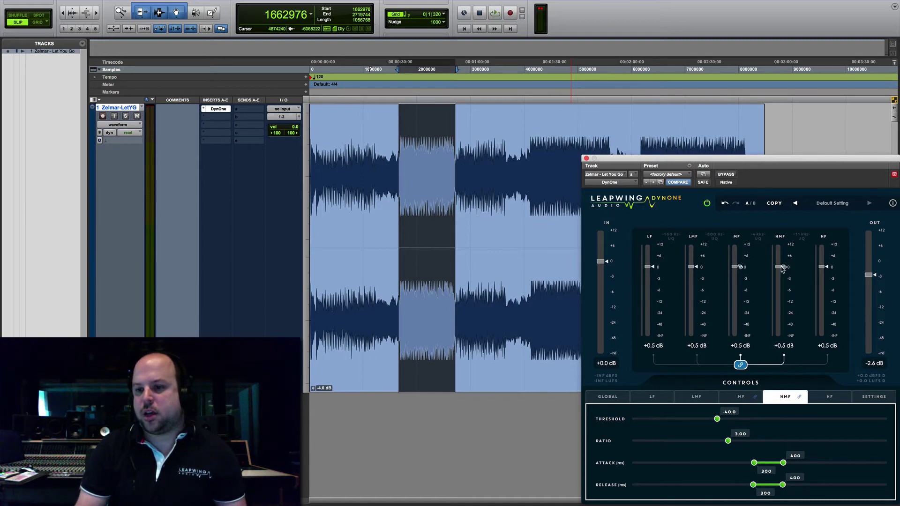
pyautogui.moveTo(782, 270)
pyautogui.mouseDown()
pyautogui.moveTo(781, 254)
pyautogui.moveTo(778, 267)
pyautogui.mouseUp()
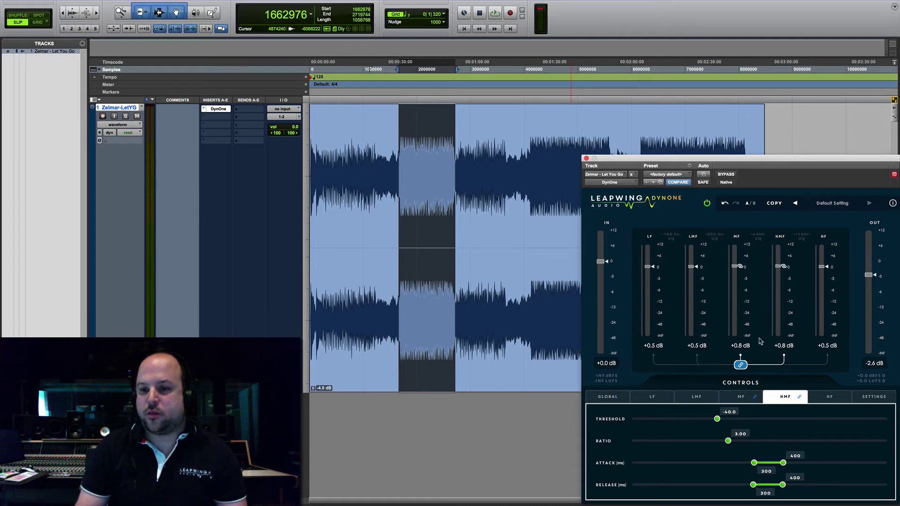
# Relink all five bands and raise the MF band gain to +1.1 dB.
pyautogui.click(740, 364)
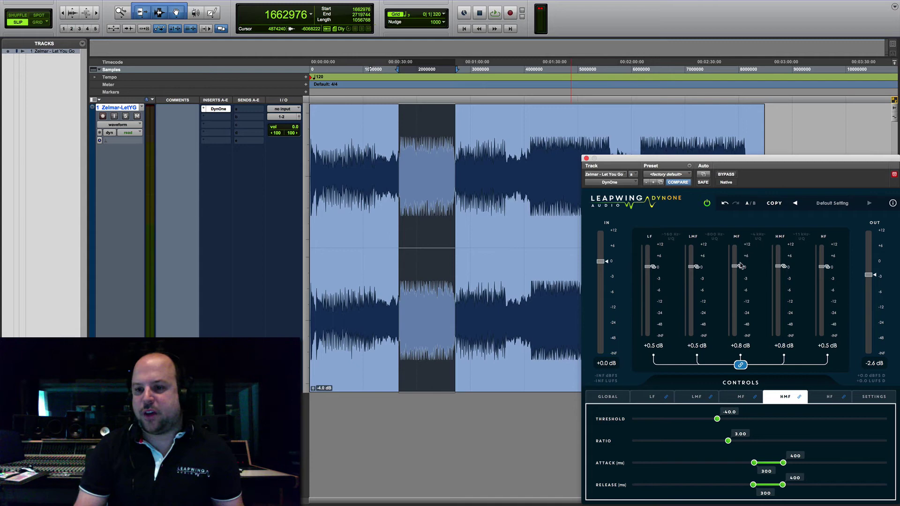
pyautogui.click(739, 267)
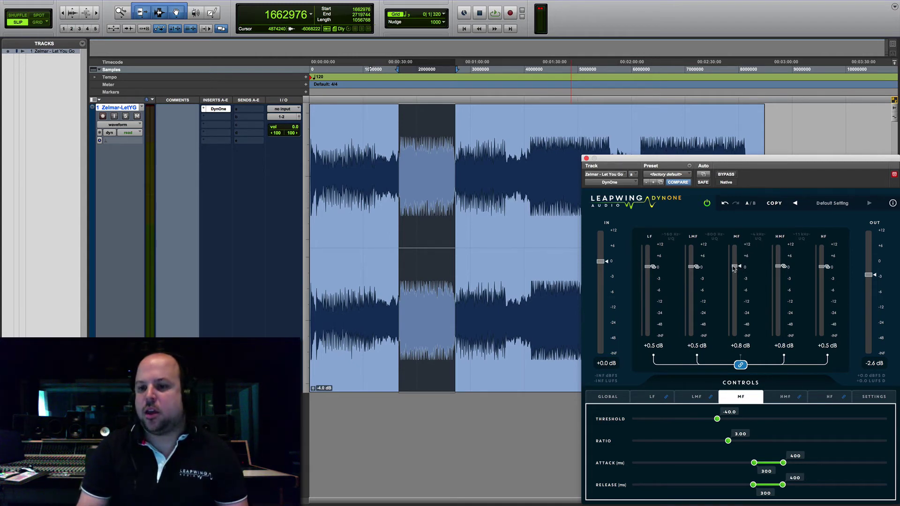
pyautogui.moveTo(734, 267); pyautogui.dragTo(693, 270)
# While the song plays, boost the HF band to +2.3 dB and LF to +1.3 dB.
pyautogui.press('space')
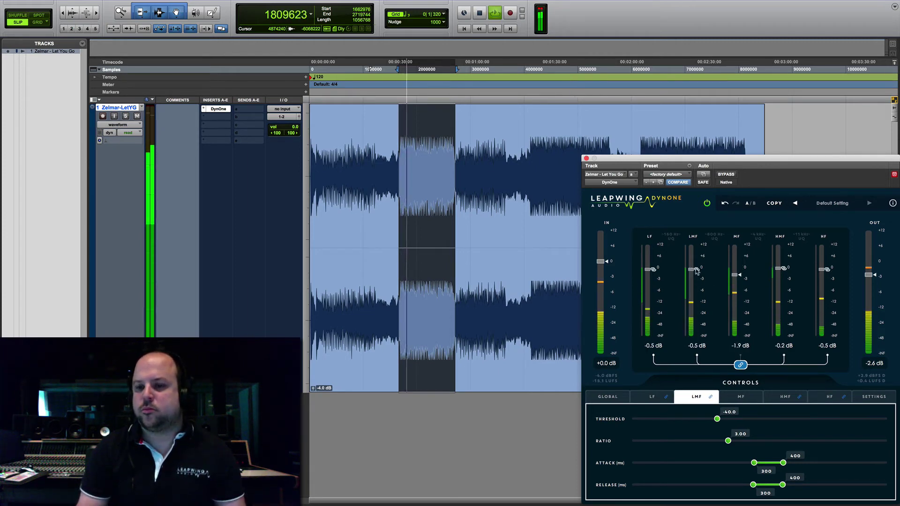
pyautogui.moveTo(827, 270); pyautogui.dragTo(821, 268)
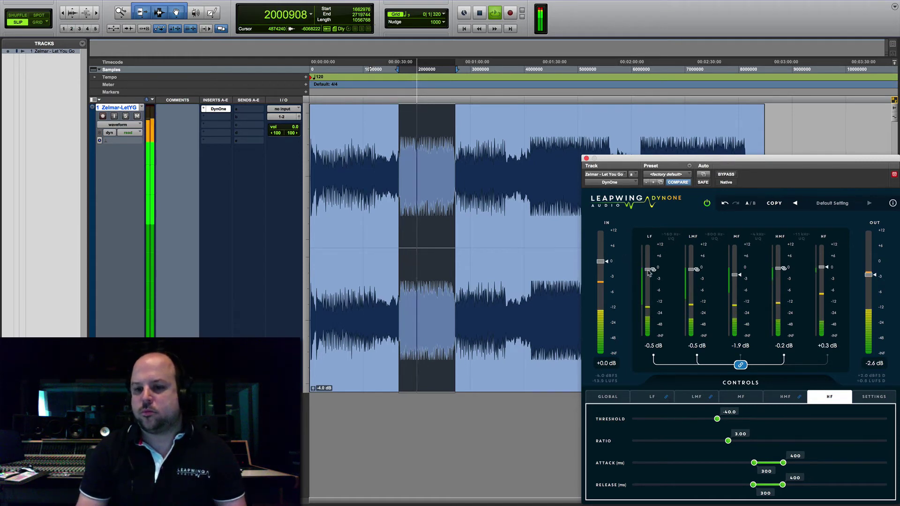
pyautogui.moveTo(648, 270); pyautogui.dragTo(649, 265)
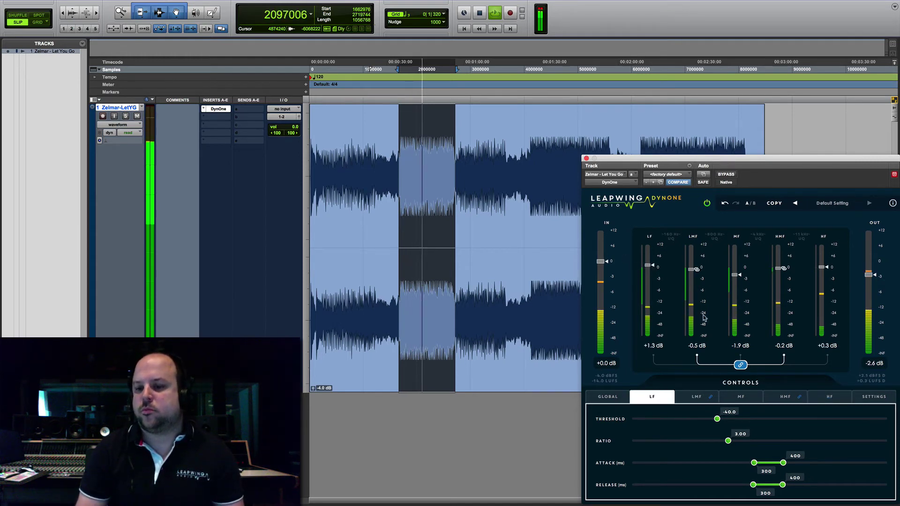
# Relink all bands, settle them between -2.7 and -5.9 dB, and set output to -2.0 dB.
pyautogui.click(739, 364)
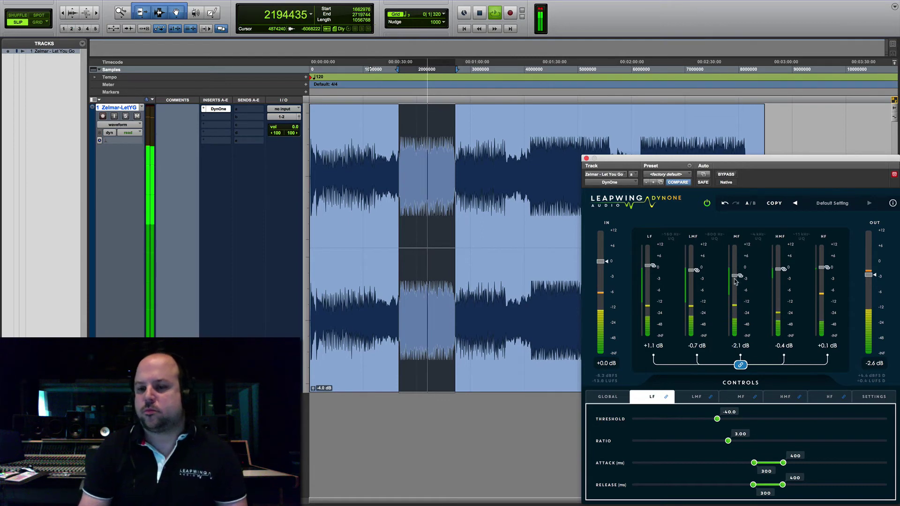
pyautogui.moveTo(734, 274); pyautogui.dragTo(733, 299)
pyautogui.moveTo(868, 276); pyautogui.dragTo(868, 273)
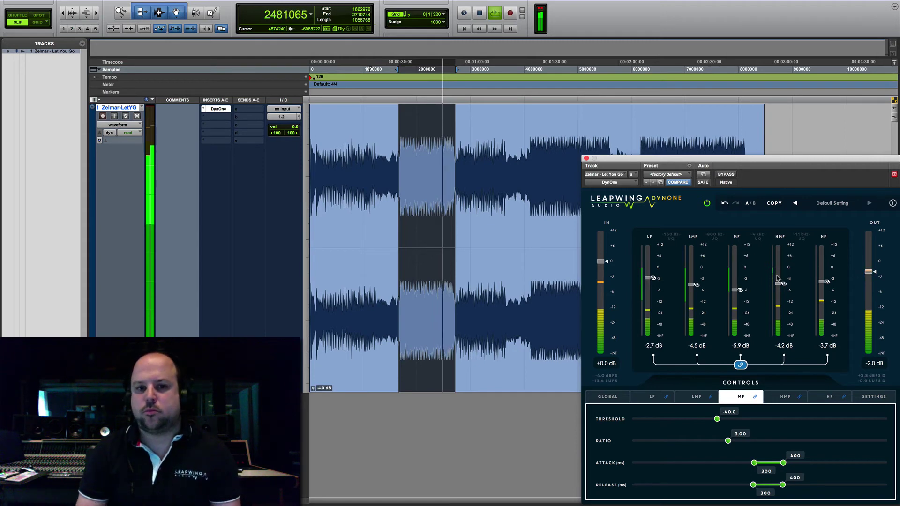
pyautogui.press('space')
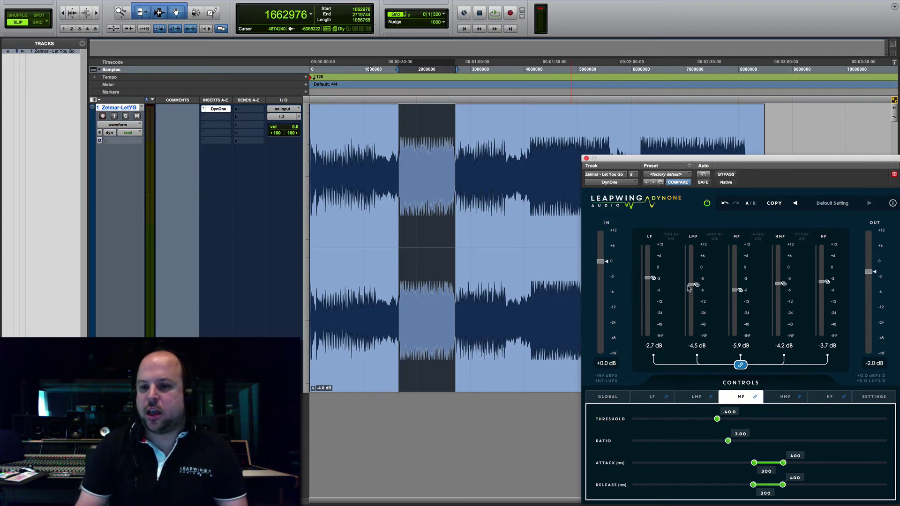
# Raise all linked band gains by about 1.3 dB, then 1.1 dB more, to LF -0.2 dB.
pyautogui.moveTo(691, 285); pyautogui.dragTo(696, 280)
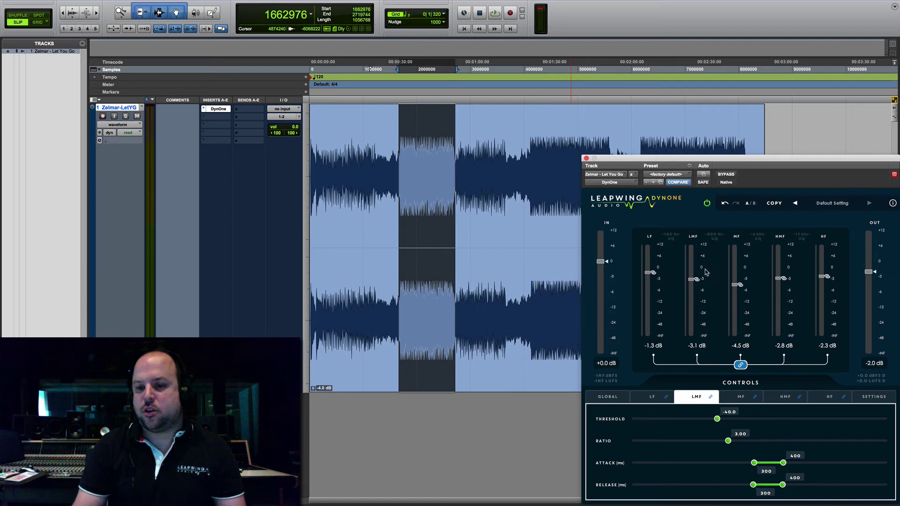
pyautogui.moveTo(692, 282); pyautogui.dragTo(691, 279)
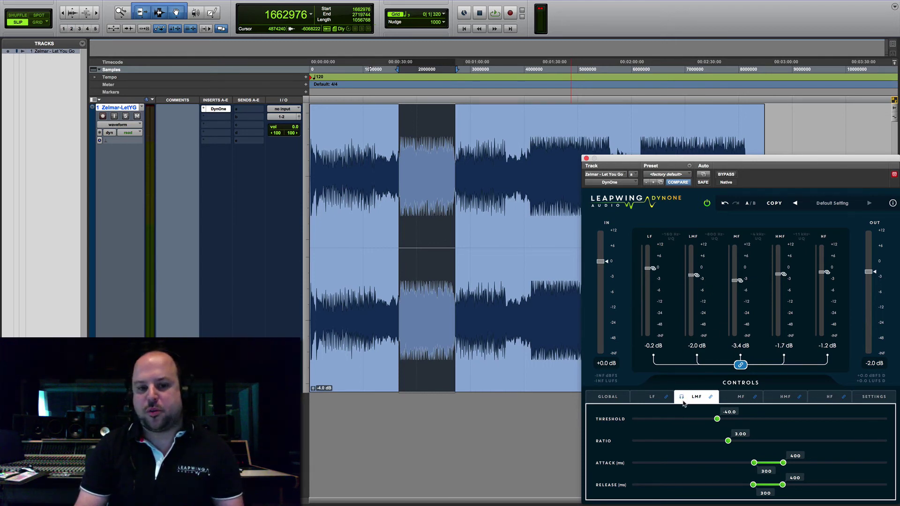
# While playing, set the LMF attack range to 32–118 ms.
pyautogui.press('space')
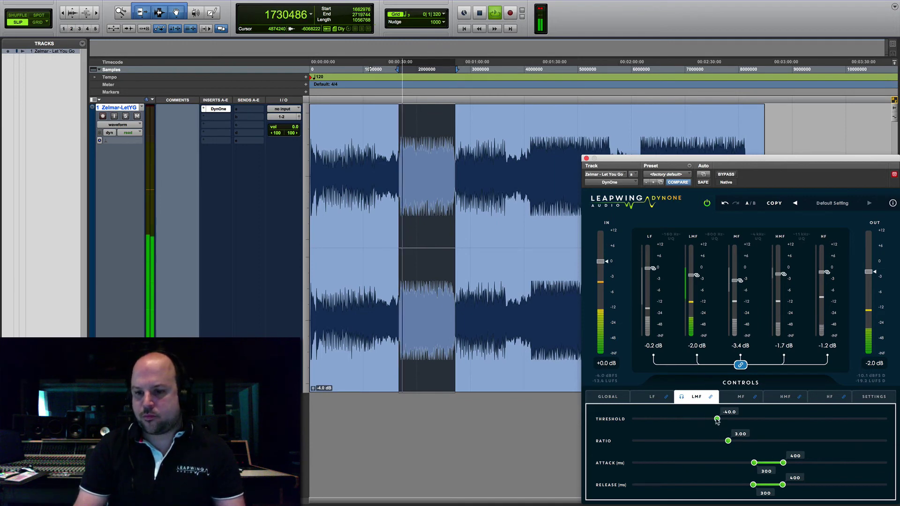
pyautogui.moveTo(753, 463); pyautogui.dragTo(655, 463)
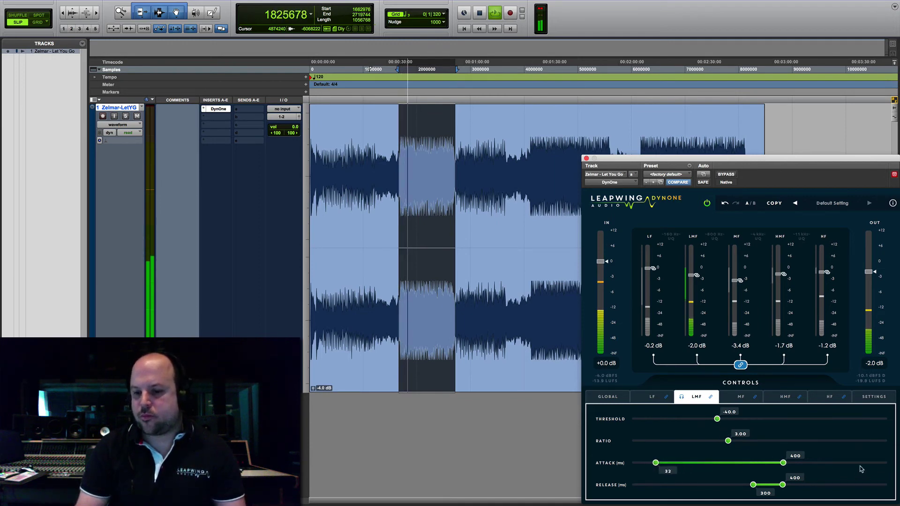
pyautogui.moveTo(783, 463); pyautogui.dragTo(692, 462)
# Set the LMF release range to 221–546 ms, then return to the global settings.
pyautogui.moveTo(753, 485); pyautogui.dragTo(662, 485)
pyautogui.moveTo(782, 485); pyautogui.dragTo(877, 484)
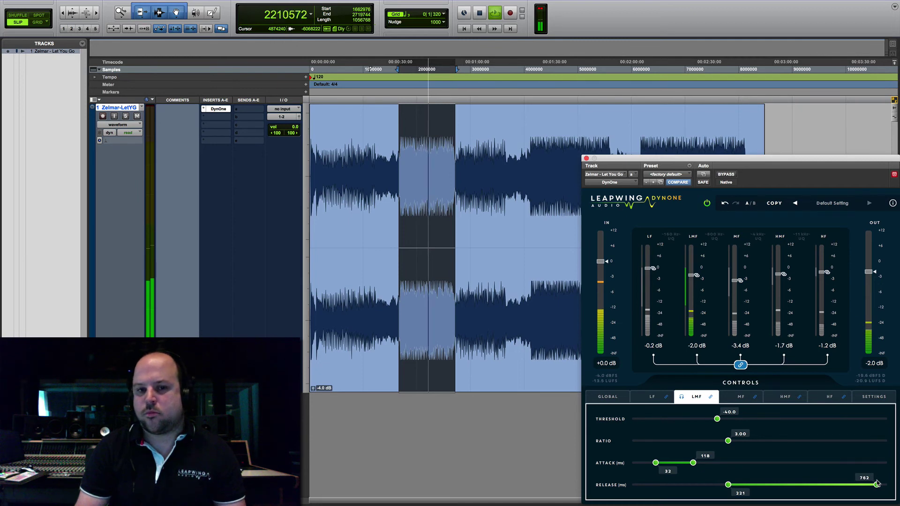
pyautogui.press('space')
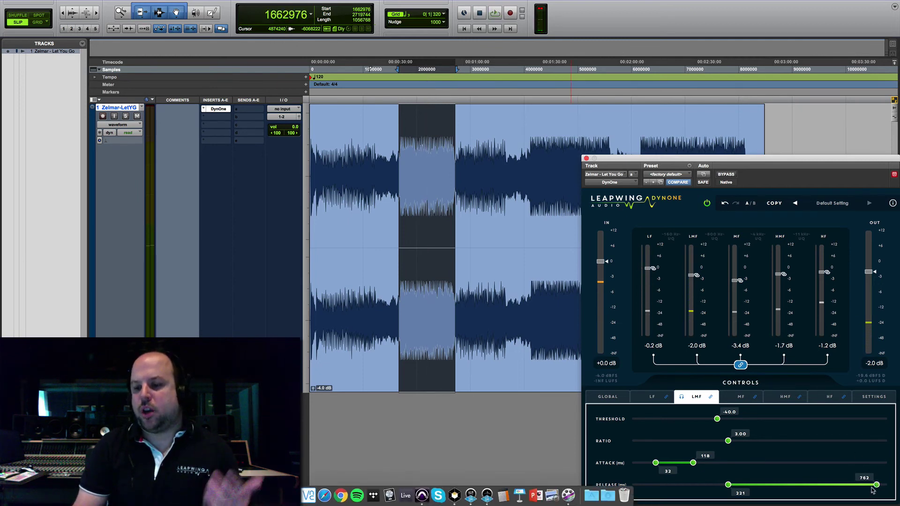
pyautogui.moveTo(876, 485); pyautogui.dragTo(822, 485)
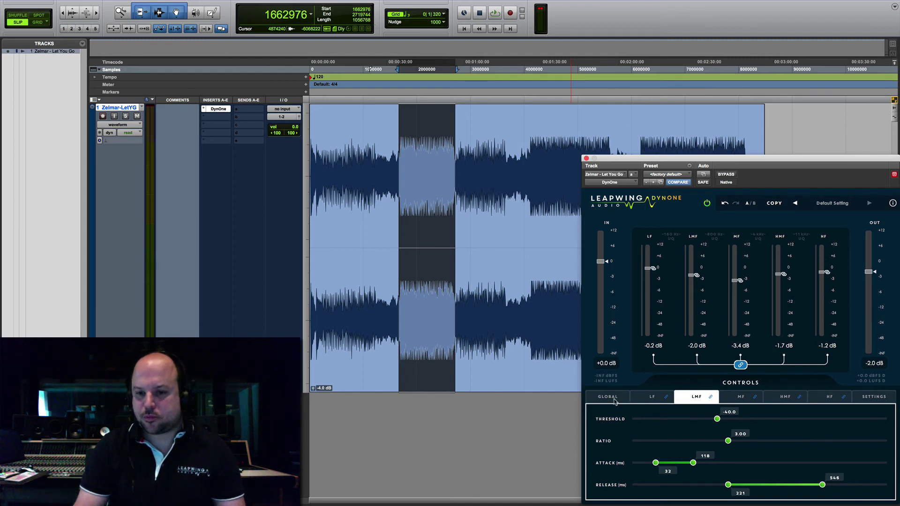
pyautogui.click(610, 398)
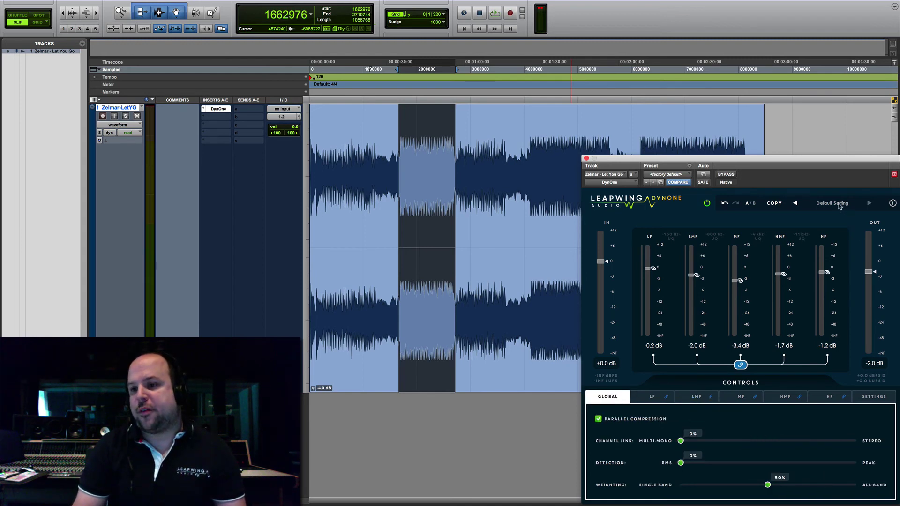
# Load the Mastering preset 'BK Tonalization Gentle' from DynOne's preset list.
pyautogui.click(838, 205)
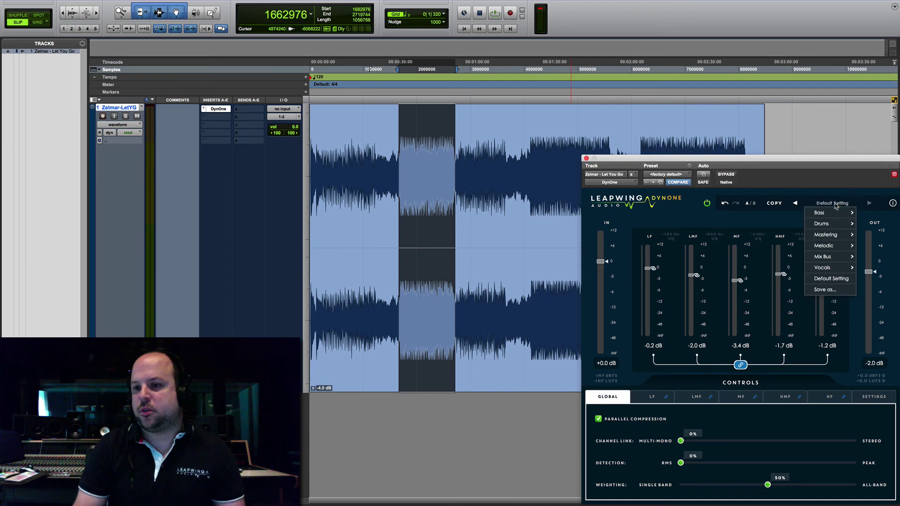
pyautogui.moveTo(830, 213)
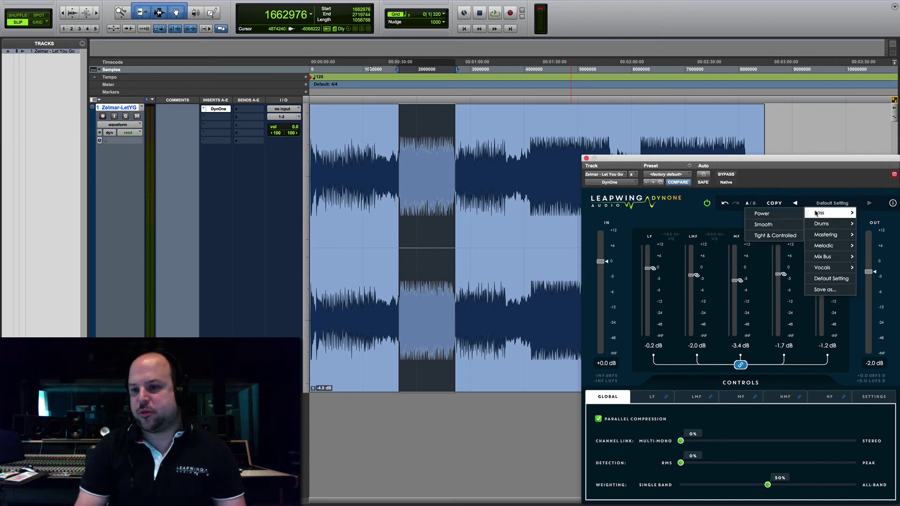
pyautogui.moveTo(818, 237)
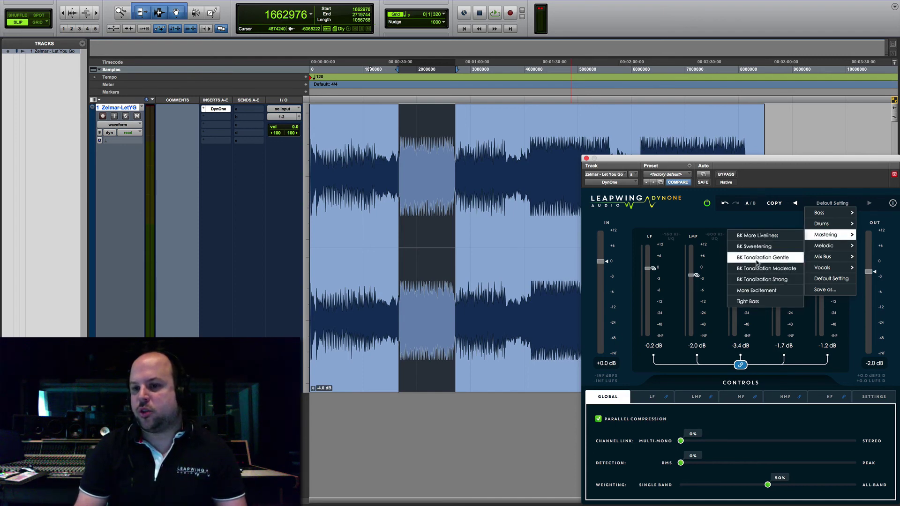
pyautogui.click(757, 262)
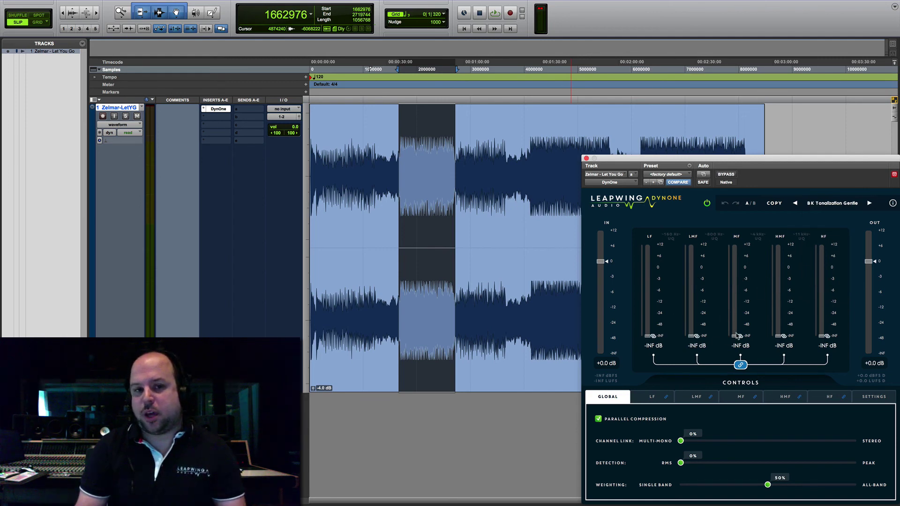
# While auditioning the preset, lift all five linked bands from -INF to -2.7 dB.
pyautogui.press('space')
pyautogui.moveTo(739, 335); pyautogui.dragTo(736, 267)
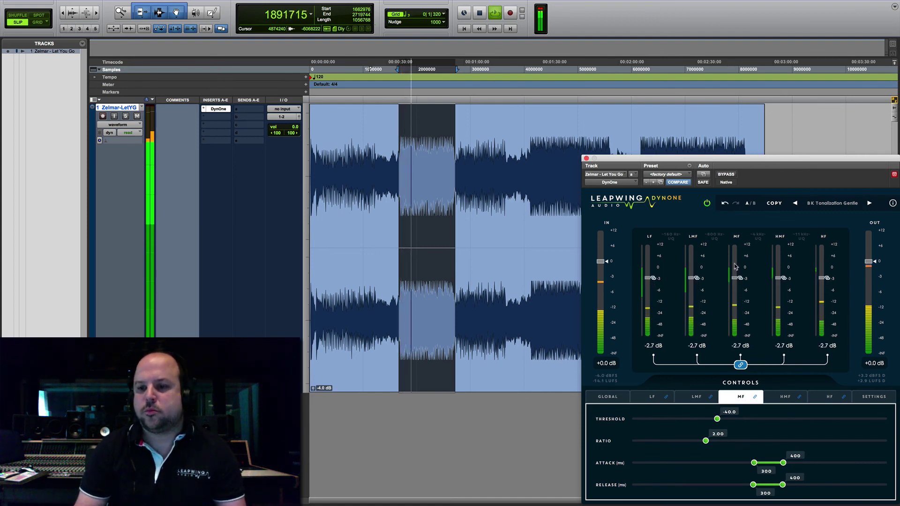
pyautogui.press('space')
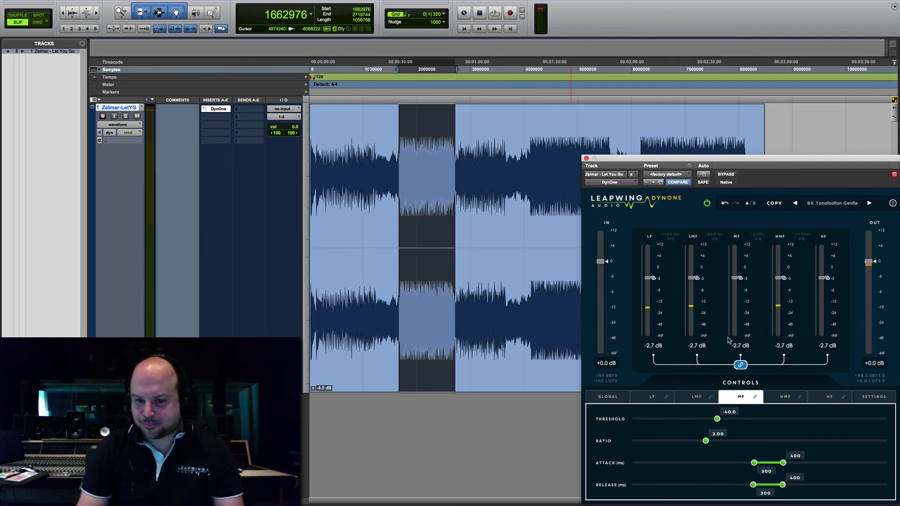
pyautogui.click(613, 396)
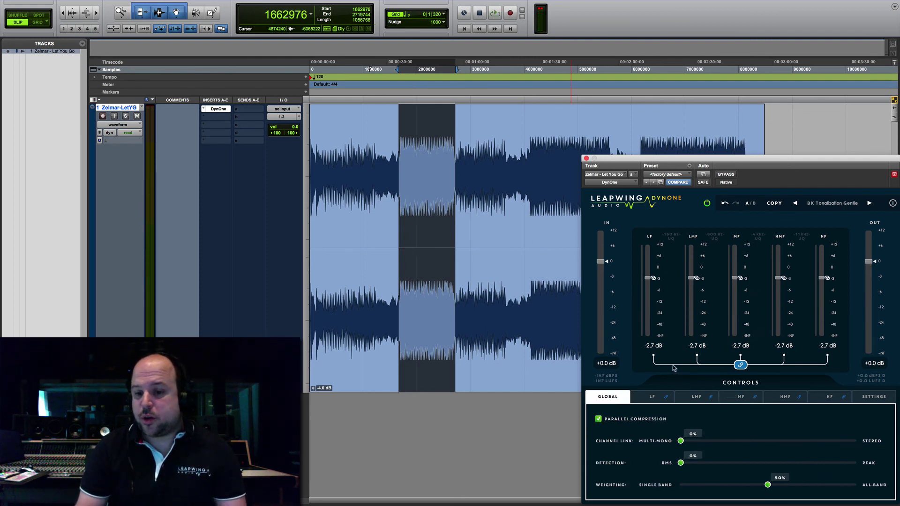